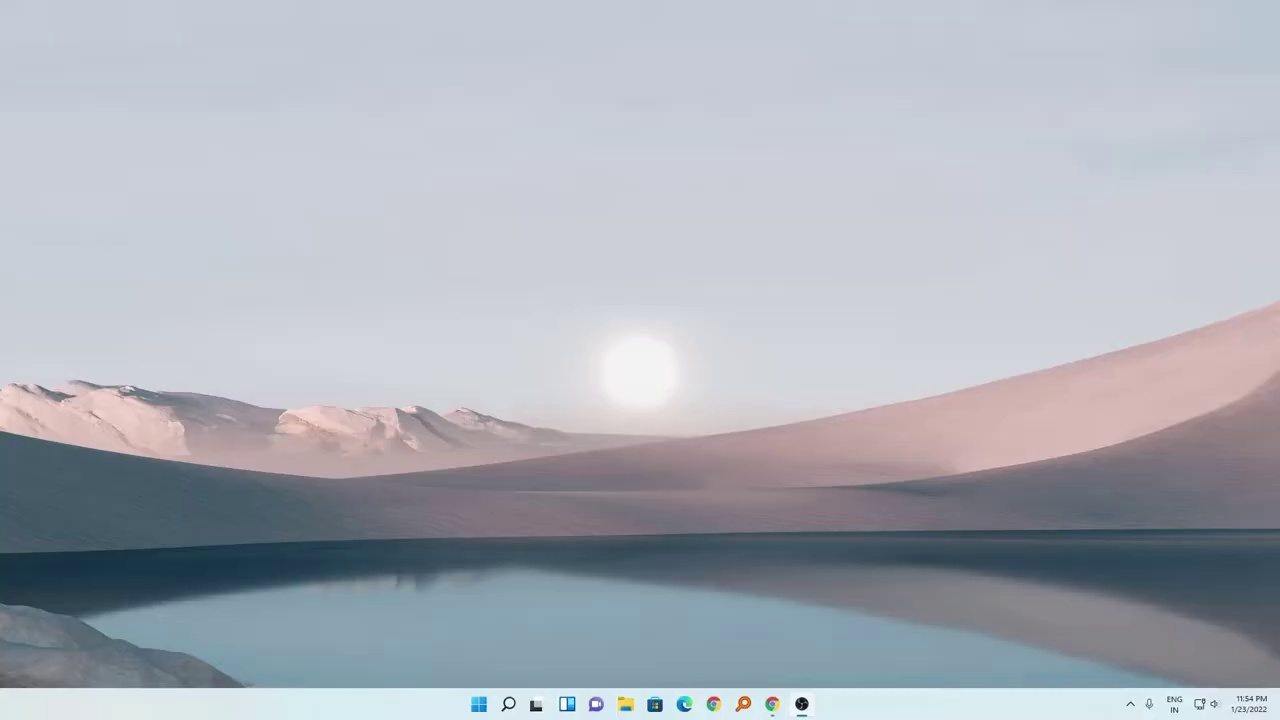
- Check the clock listed in the taskbar's calendar flyout and close the flyout
mouse_move(1259, 714)
click(1249, 708)
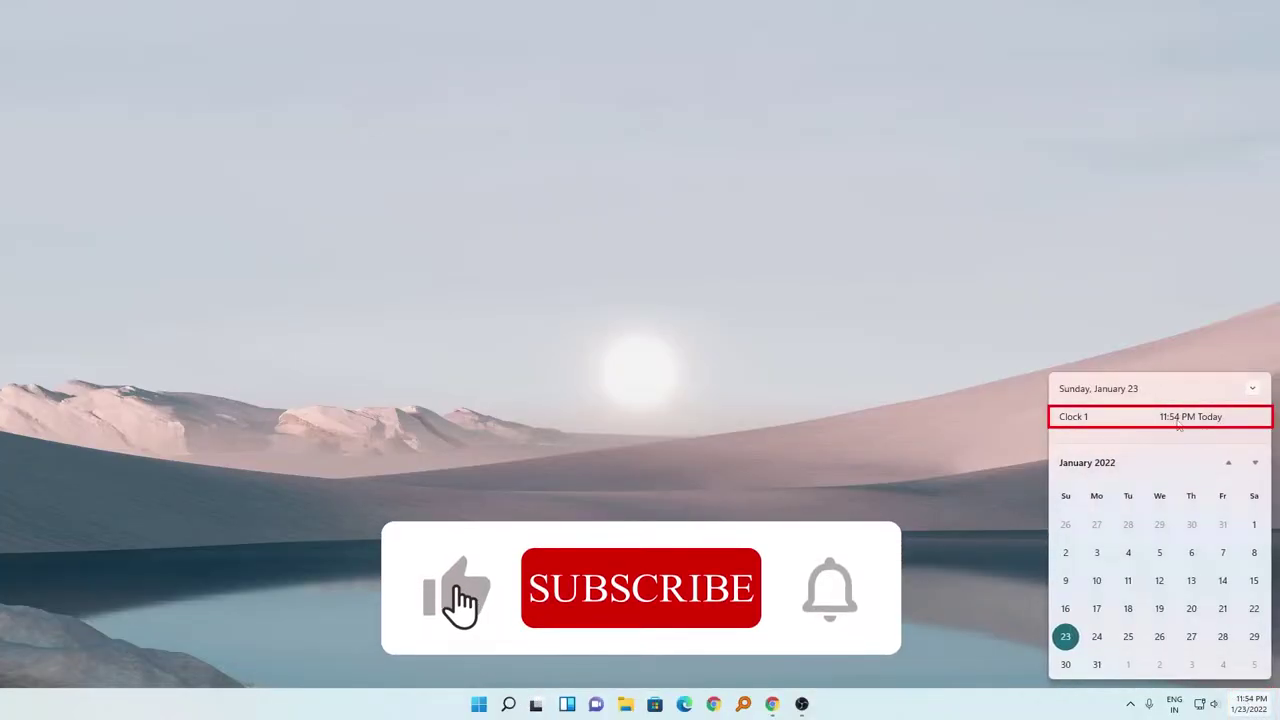
click(993, 427)
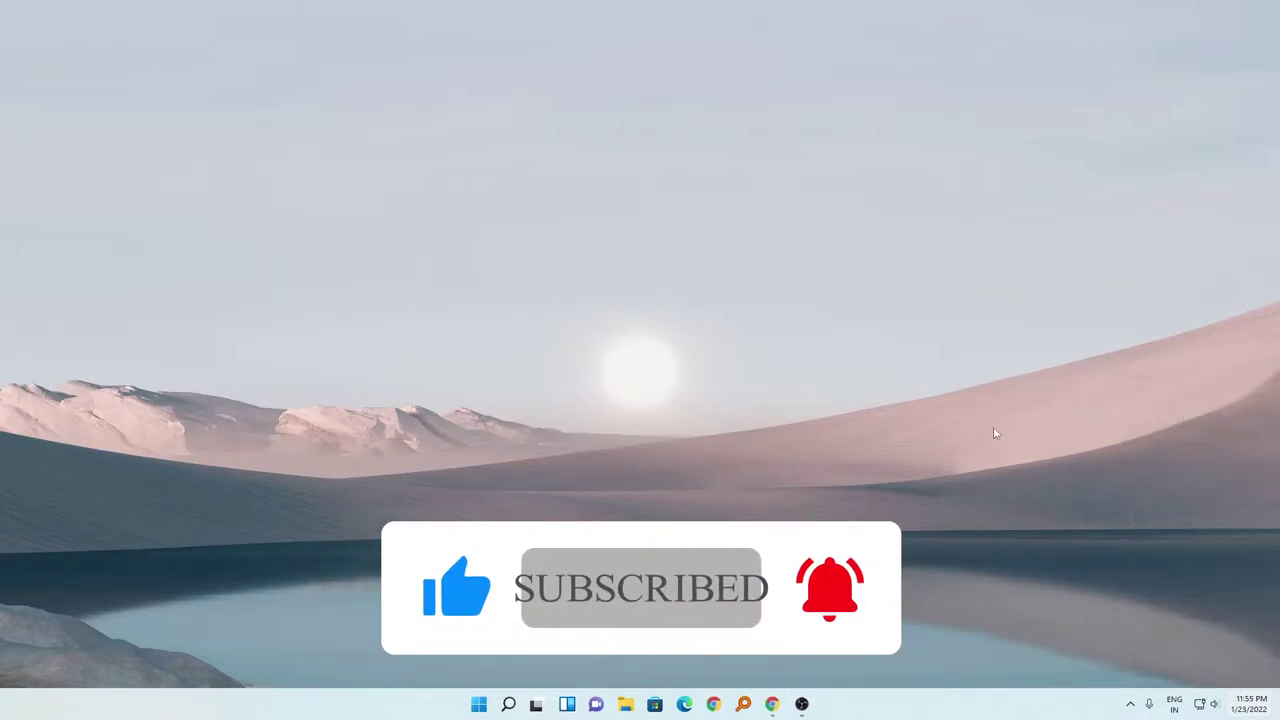
- Open the Date & time settings and bring up the Additional Clocks options for different time zones
right_click(1259, 707)
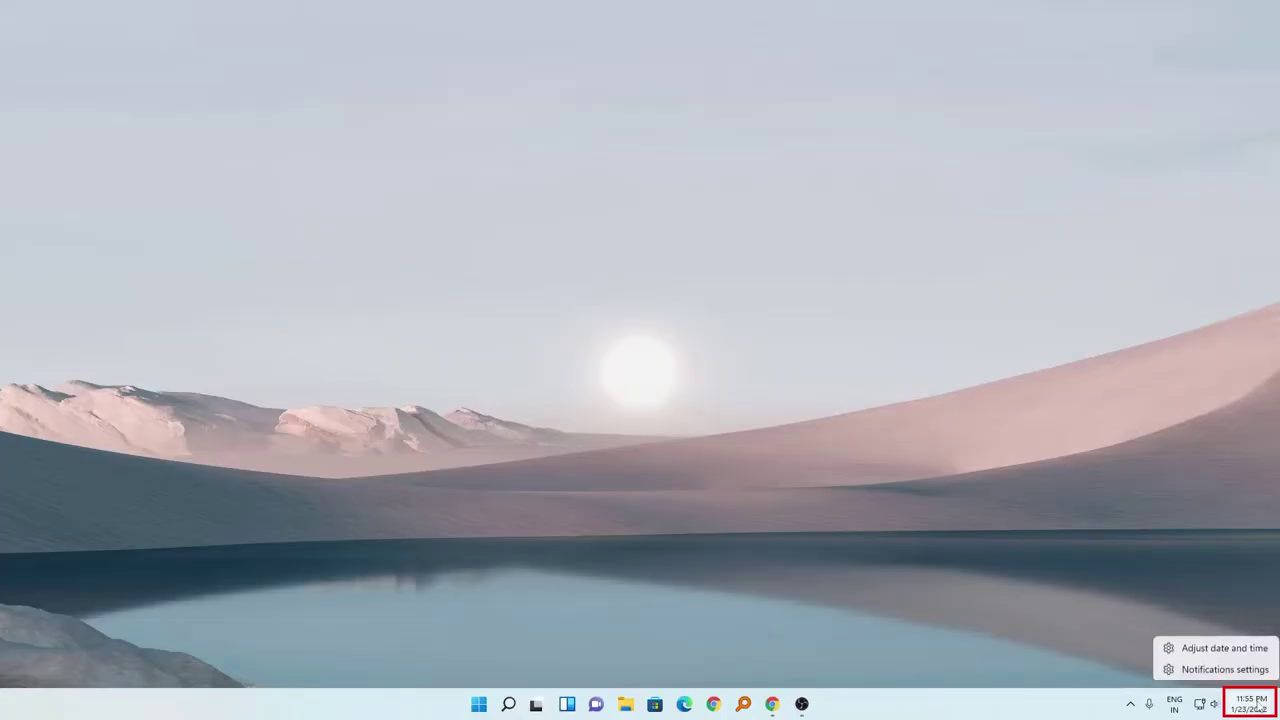
click(1238, 648)
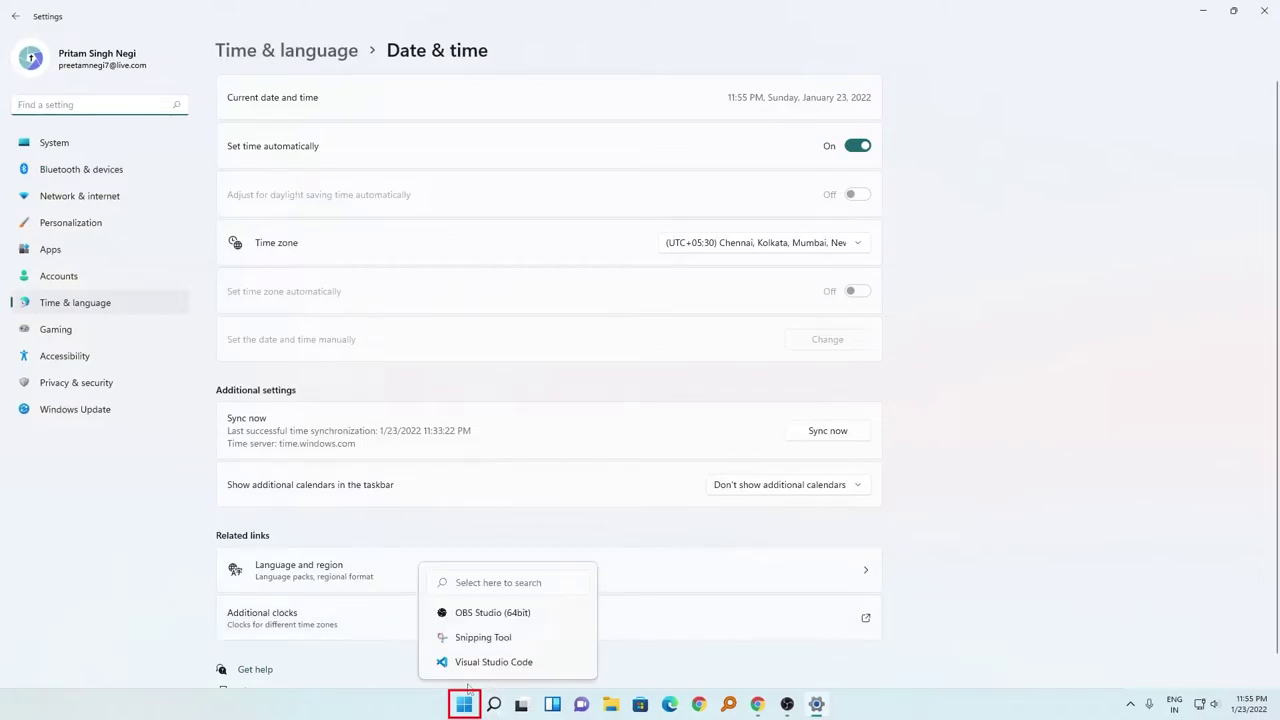
click(464, 704)
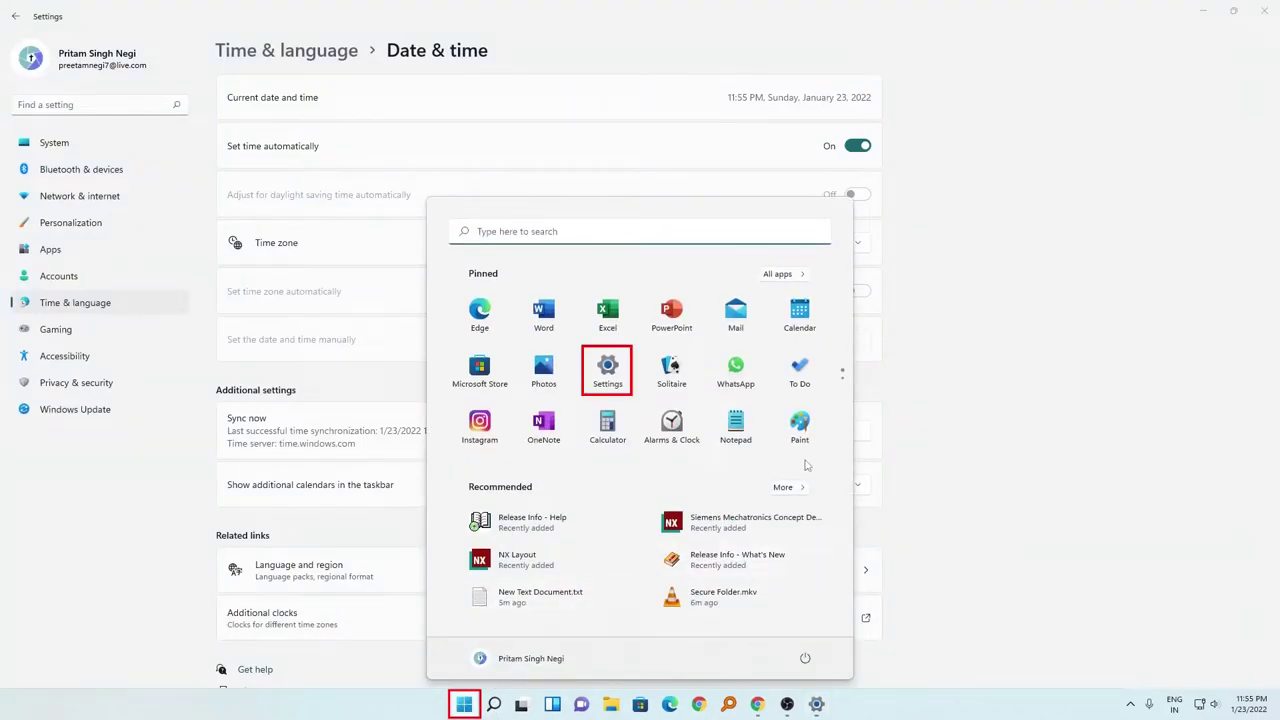
click(1006, 191)
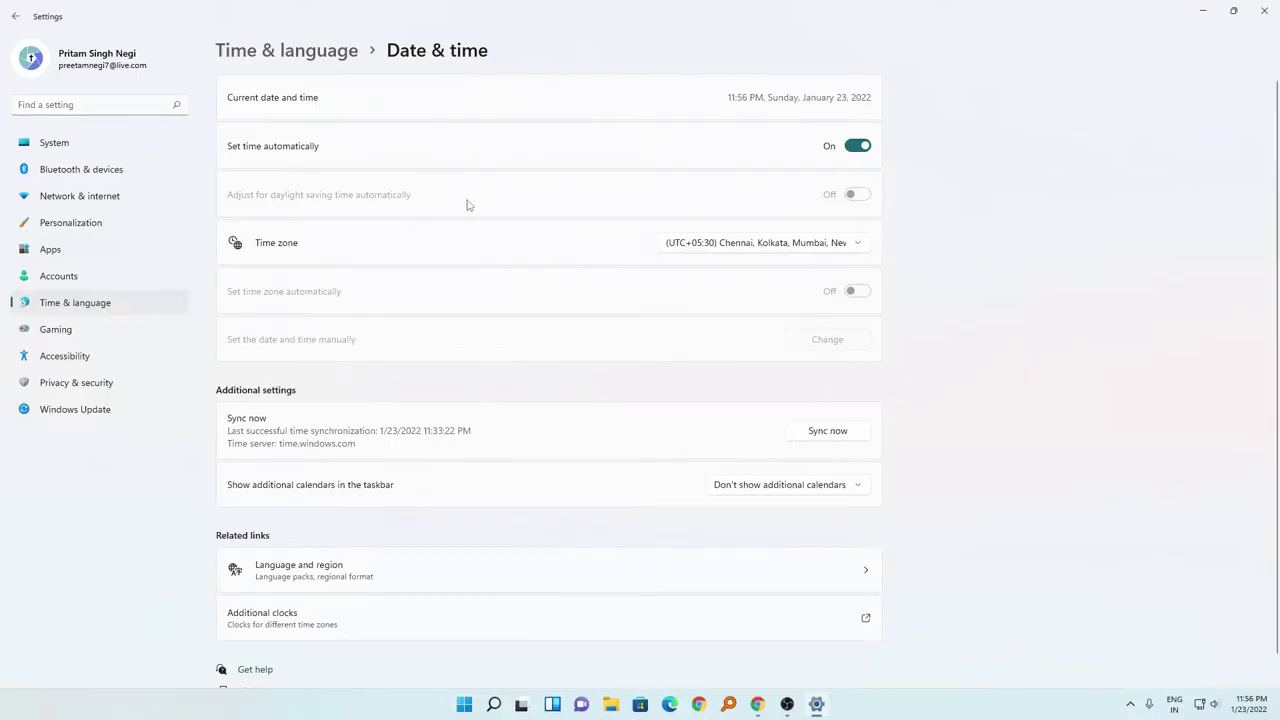
scroll(500, 306, down, 1)
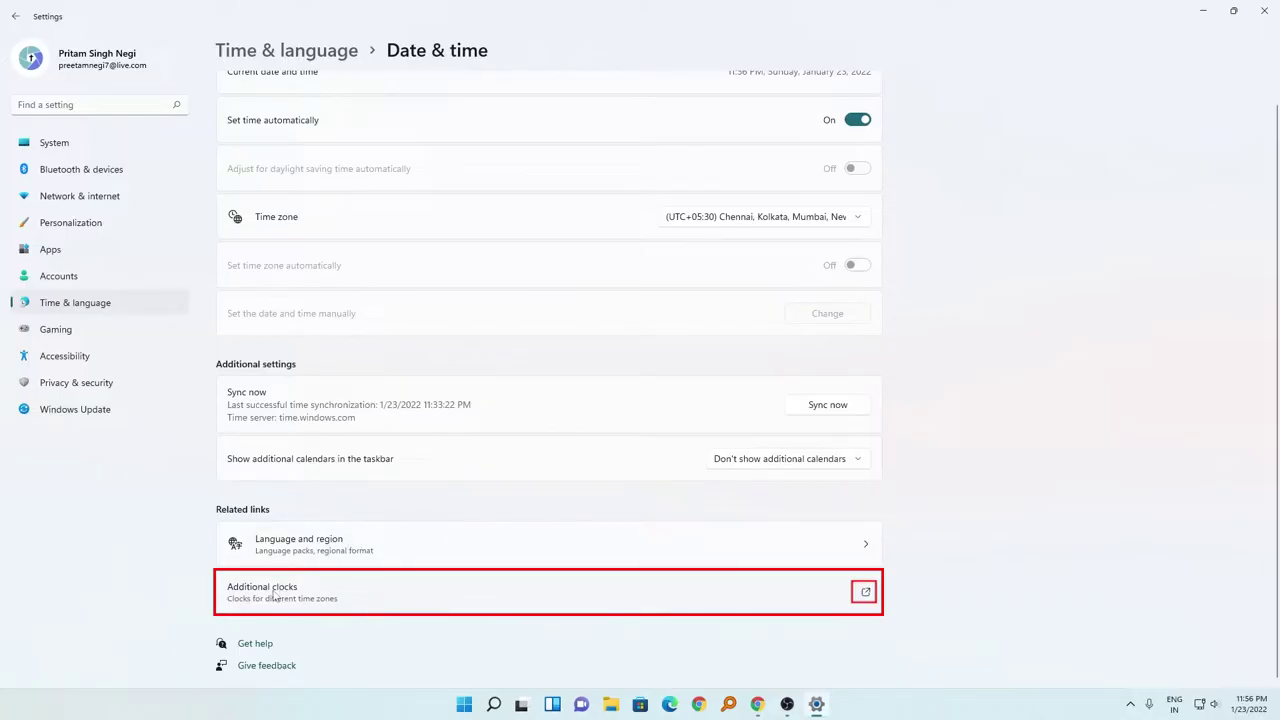
click(866, 591)
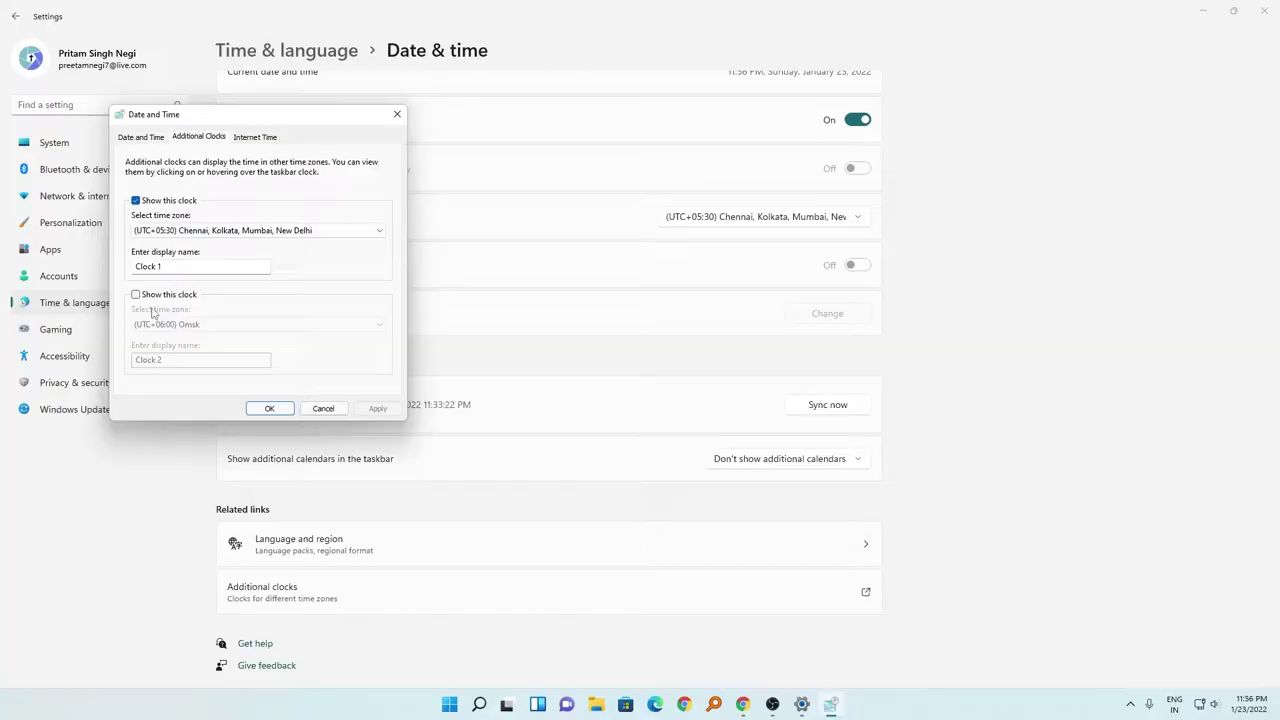
- Change the first additional clock's display name to India
click(176, 265)
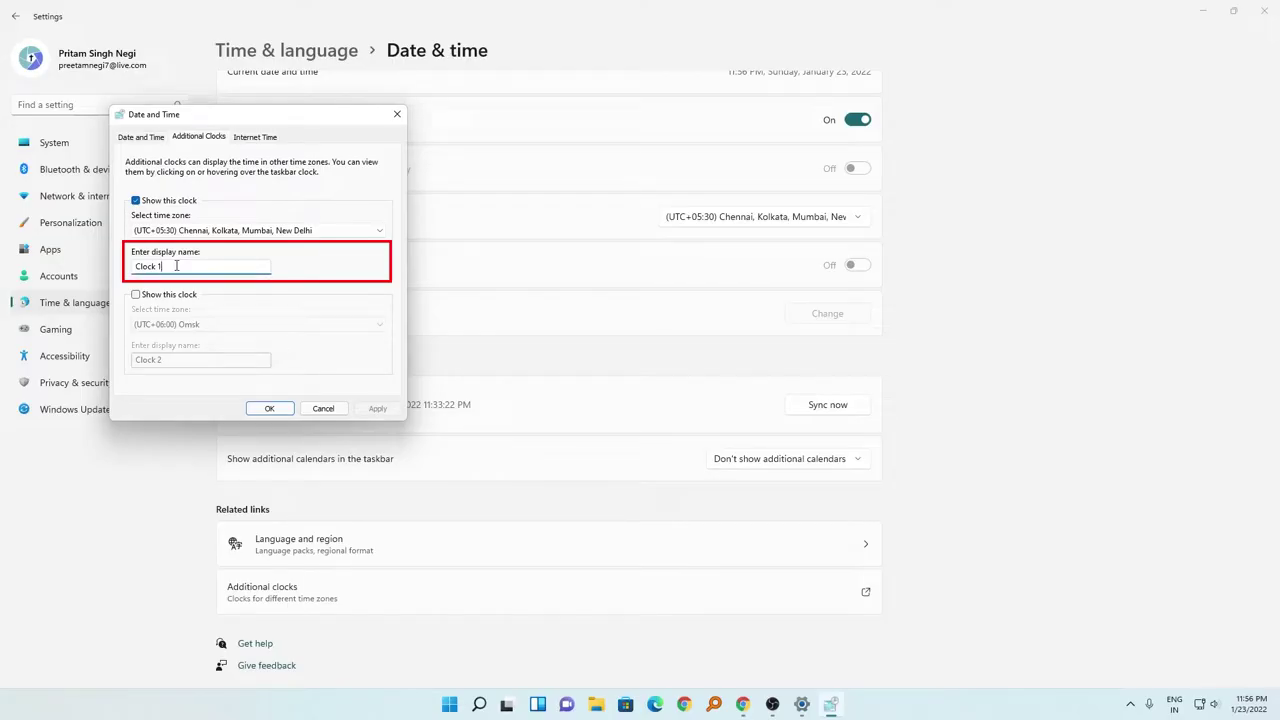
key(ctrl+a)
text(In)
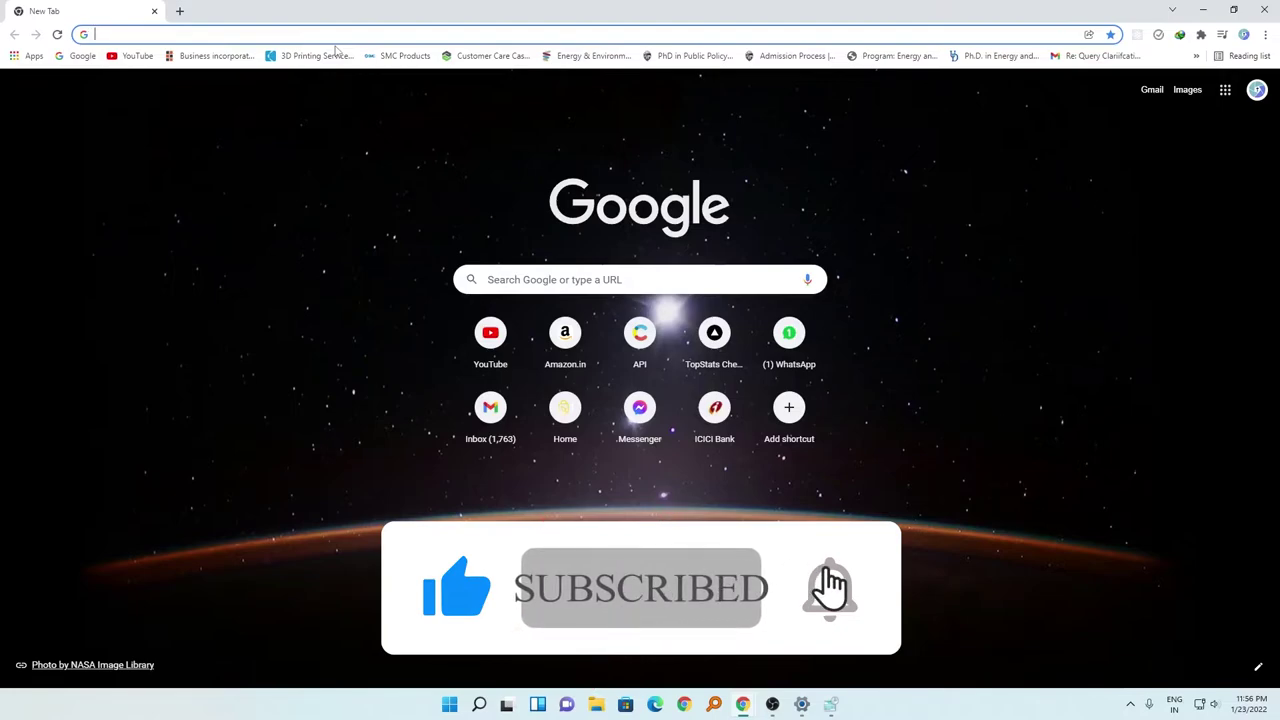
- Search Google in Chrome for "bloomington", refine the search to "bloomington time zone", and highlight the GMT offset in the answer
text(bl)
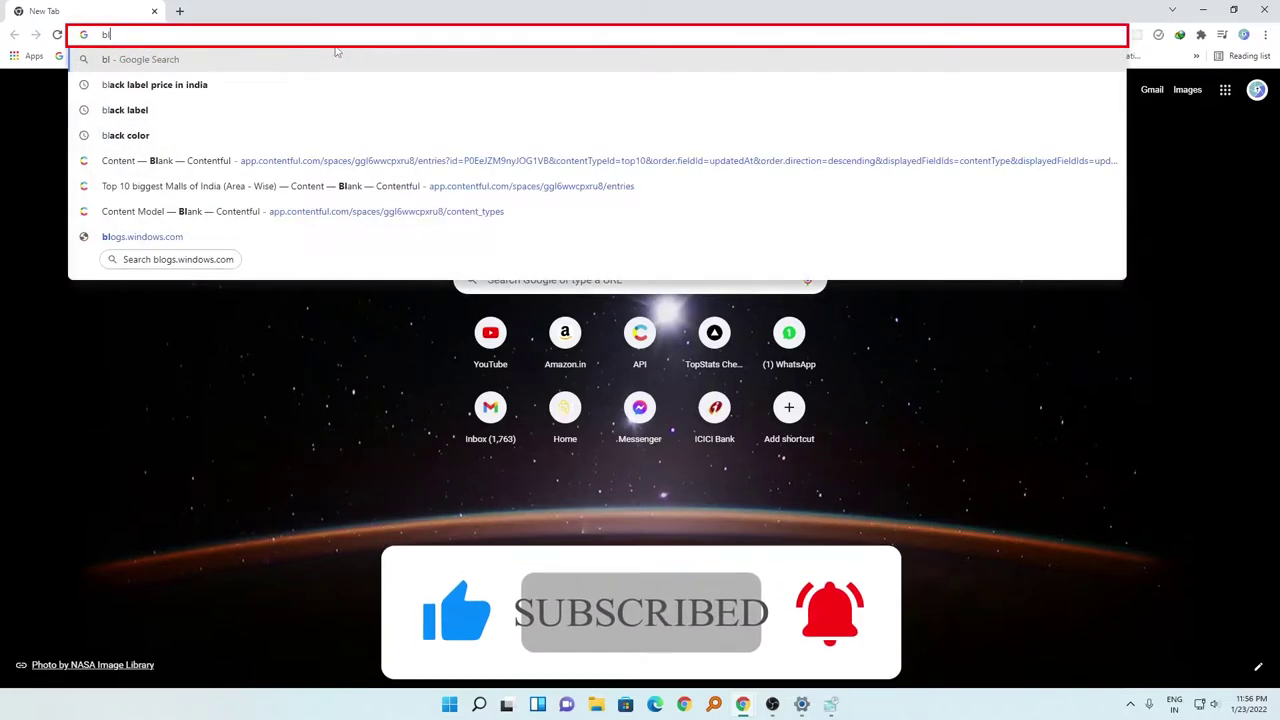
text(oomington)
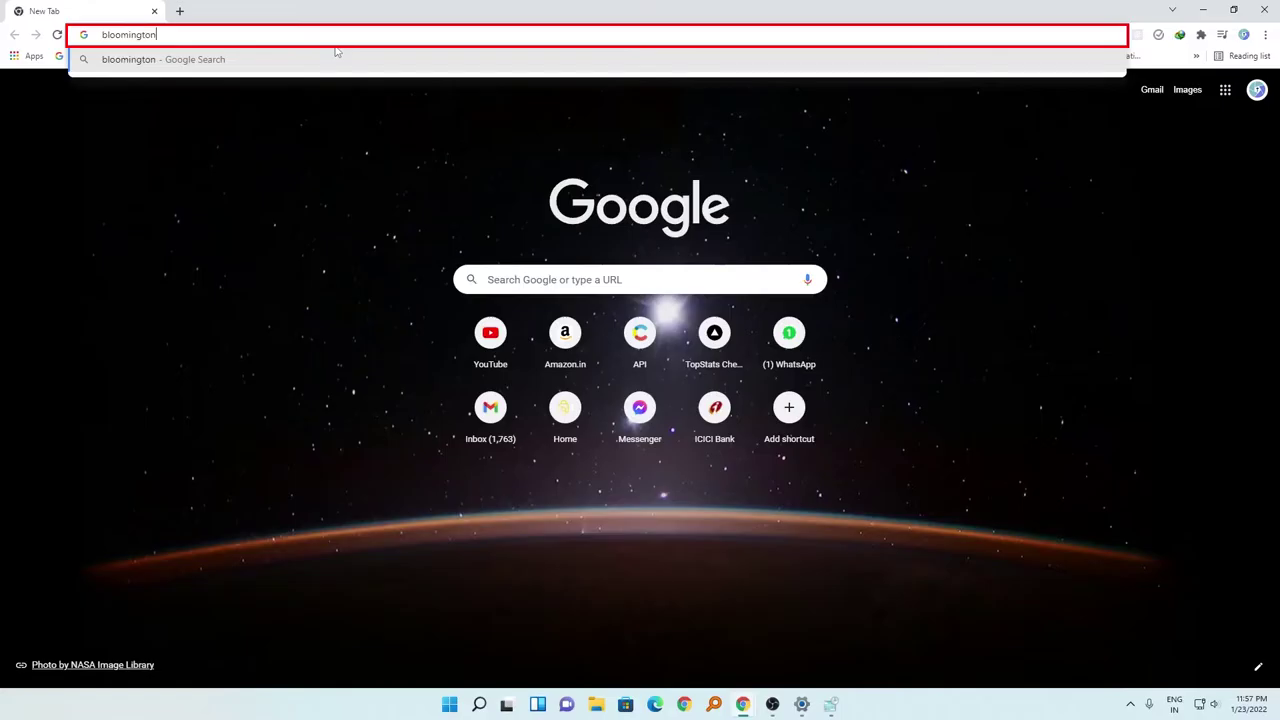
key(Return)
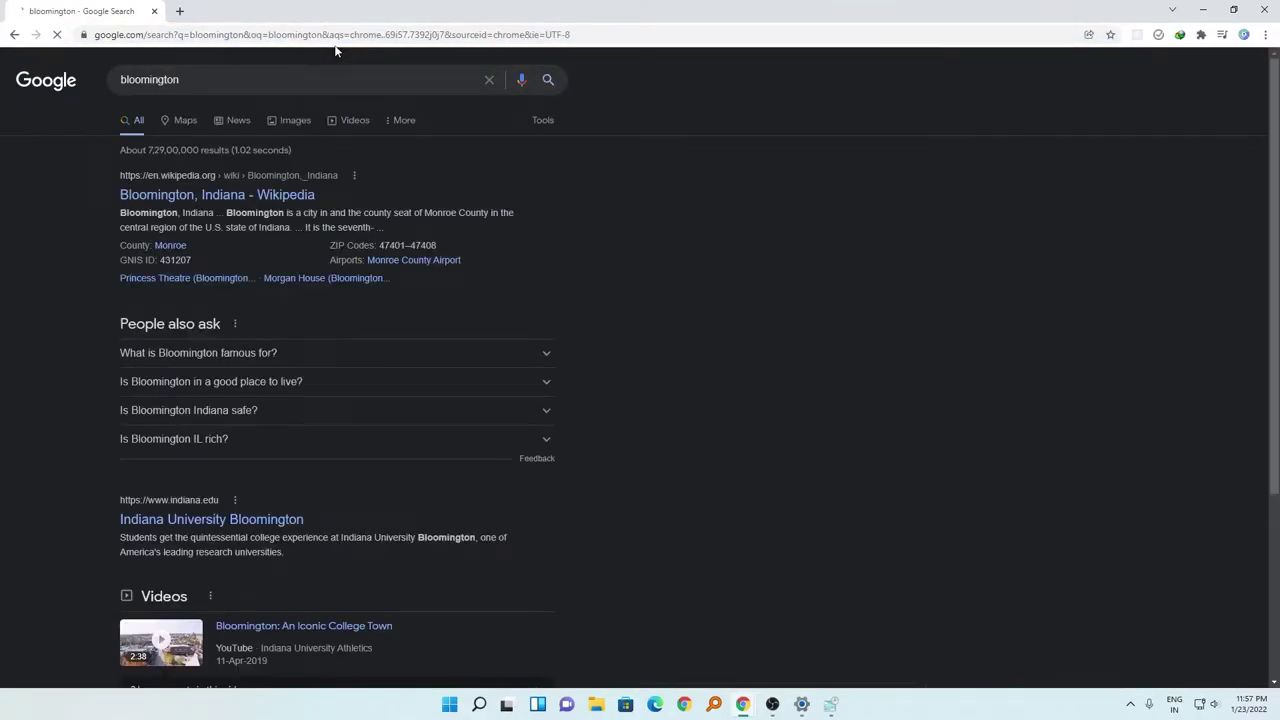
click(203, 79)
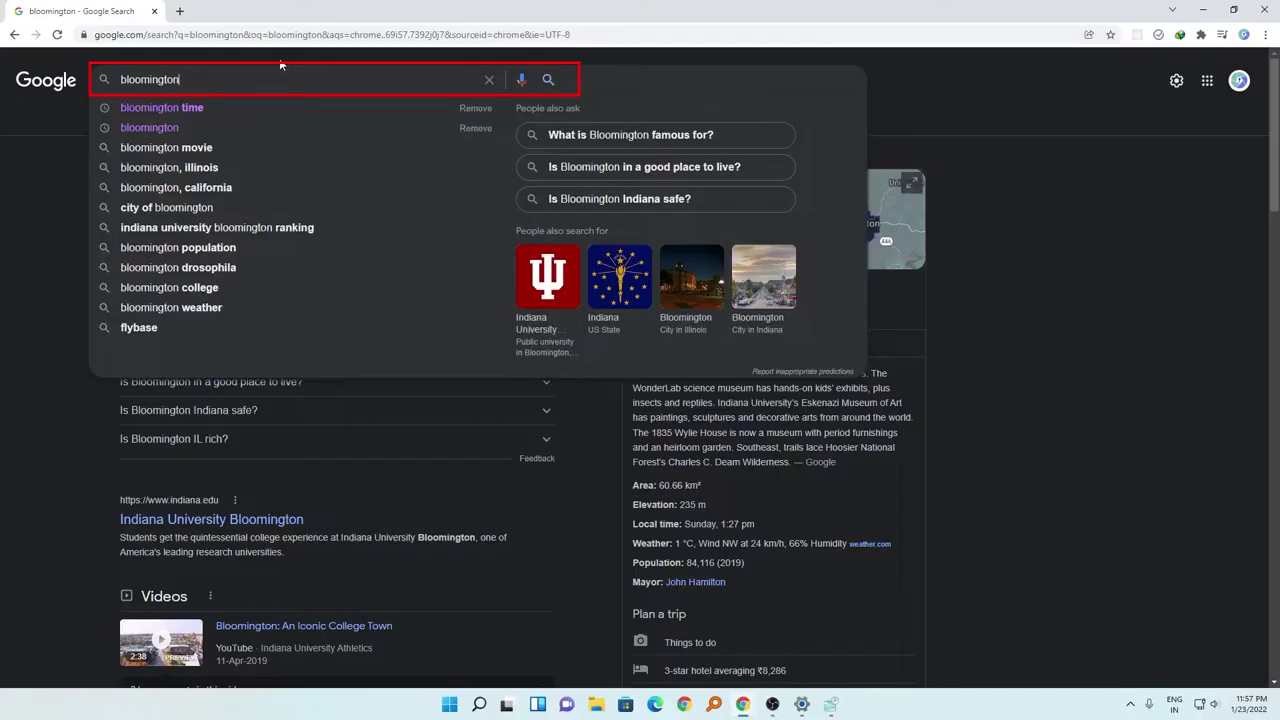
text(time zone)
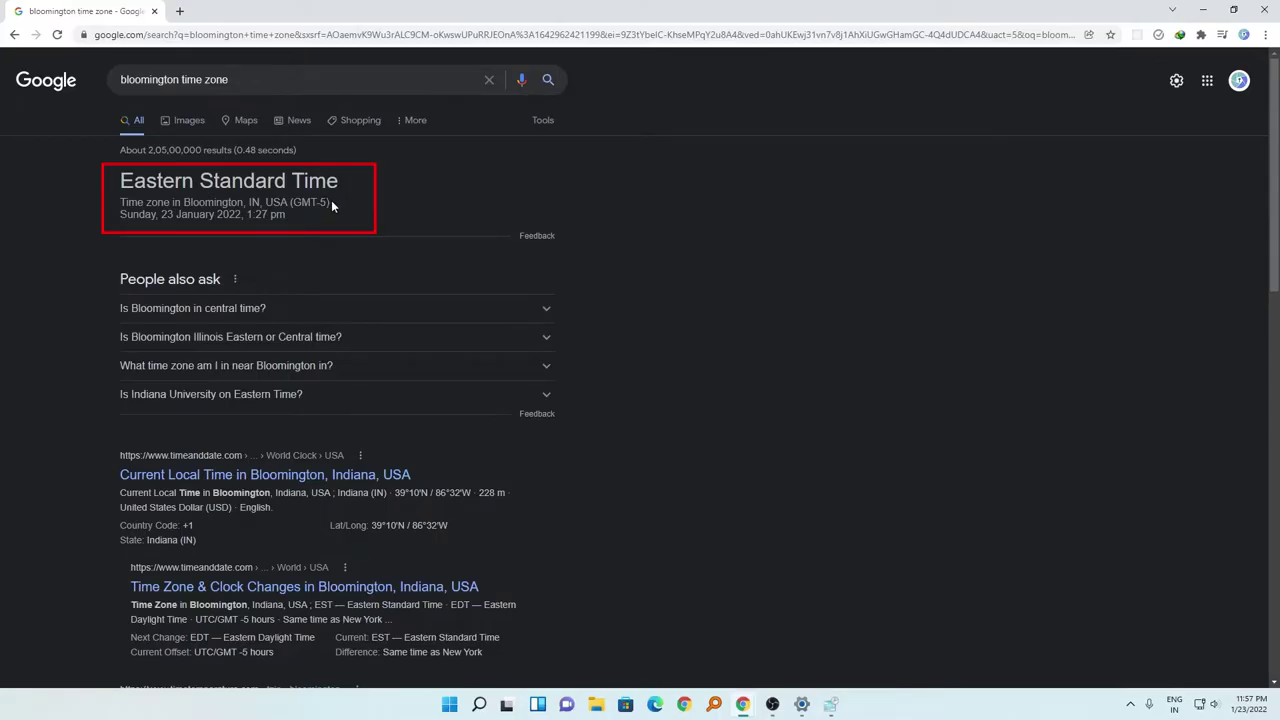
drag(331, 201, 264, 202)
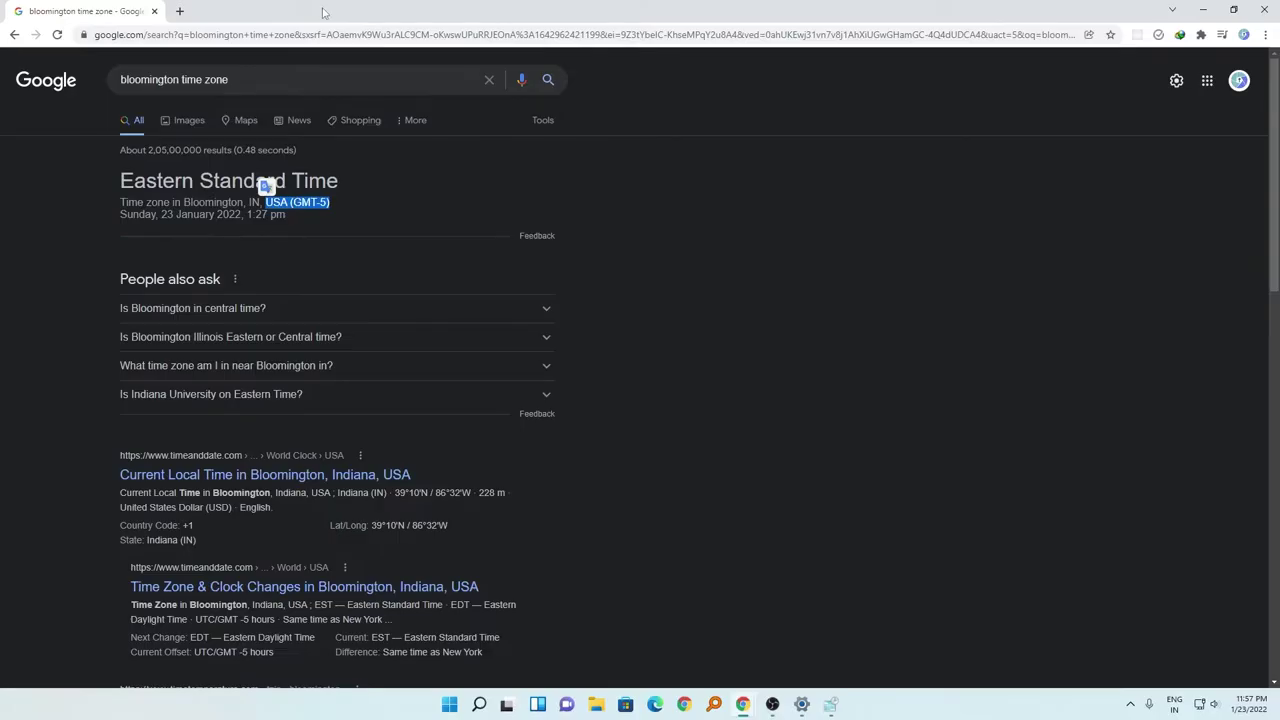
- Arrange the Chrome search results and the Settings window side by side, each filling half of the screen
drag(333, 8, 1260, 119)
key(super+Down)
key(alt+Tab)
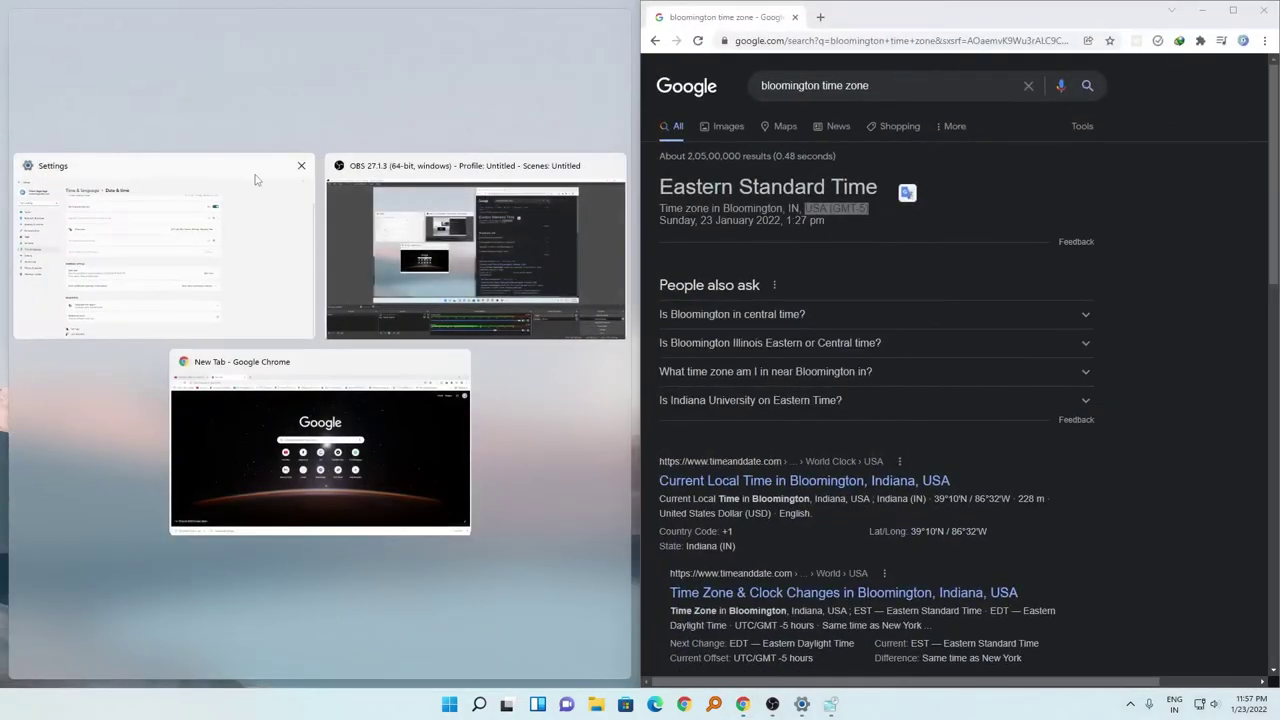
click(237, 215)
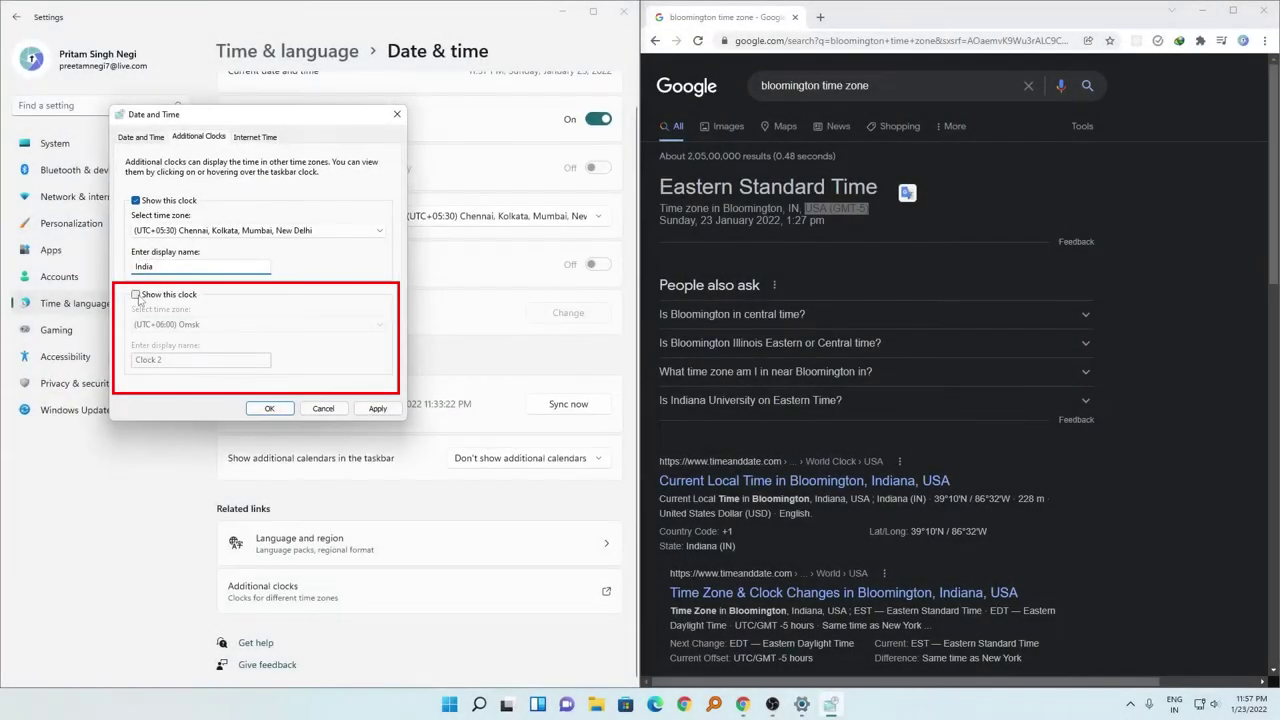
- Enable the second additional clock and set its time zone to (UTC-05:00) Eastern Time (US & Canada)
click(136, 295)
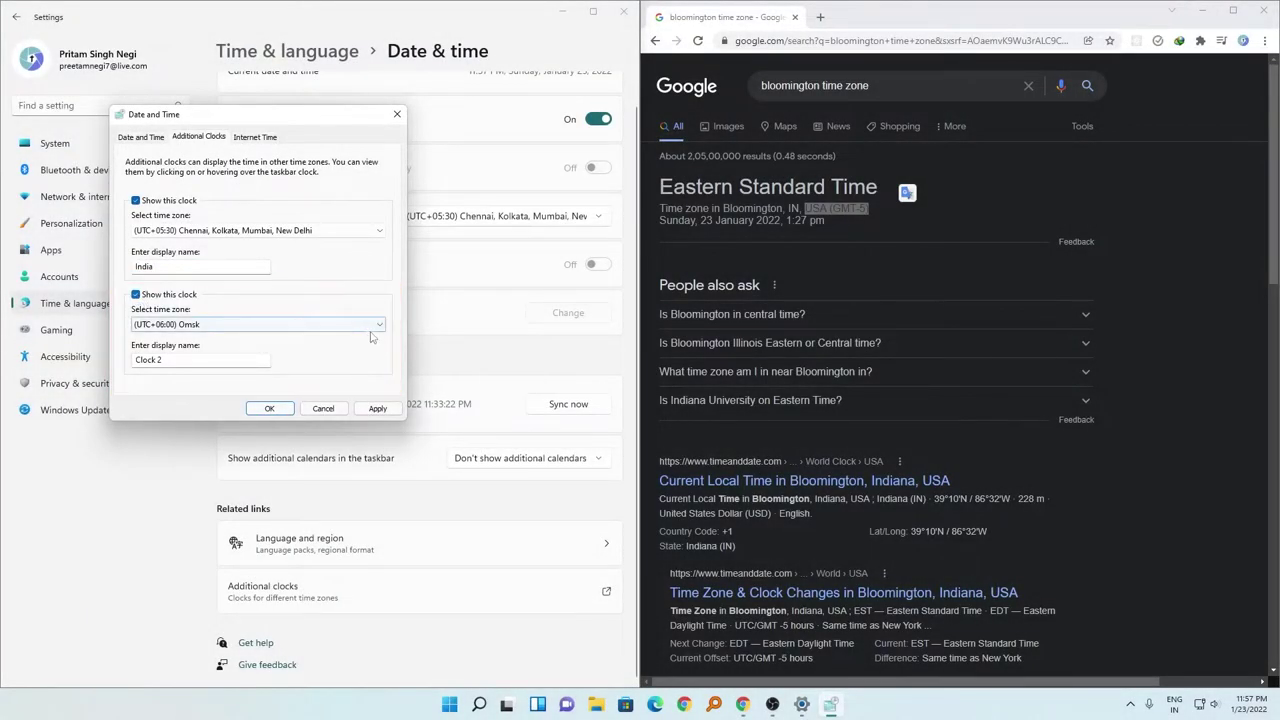
click(378, 325)
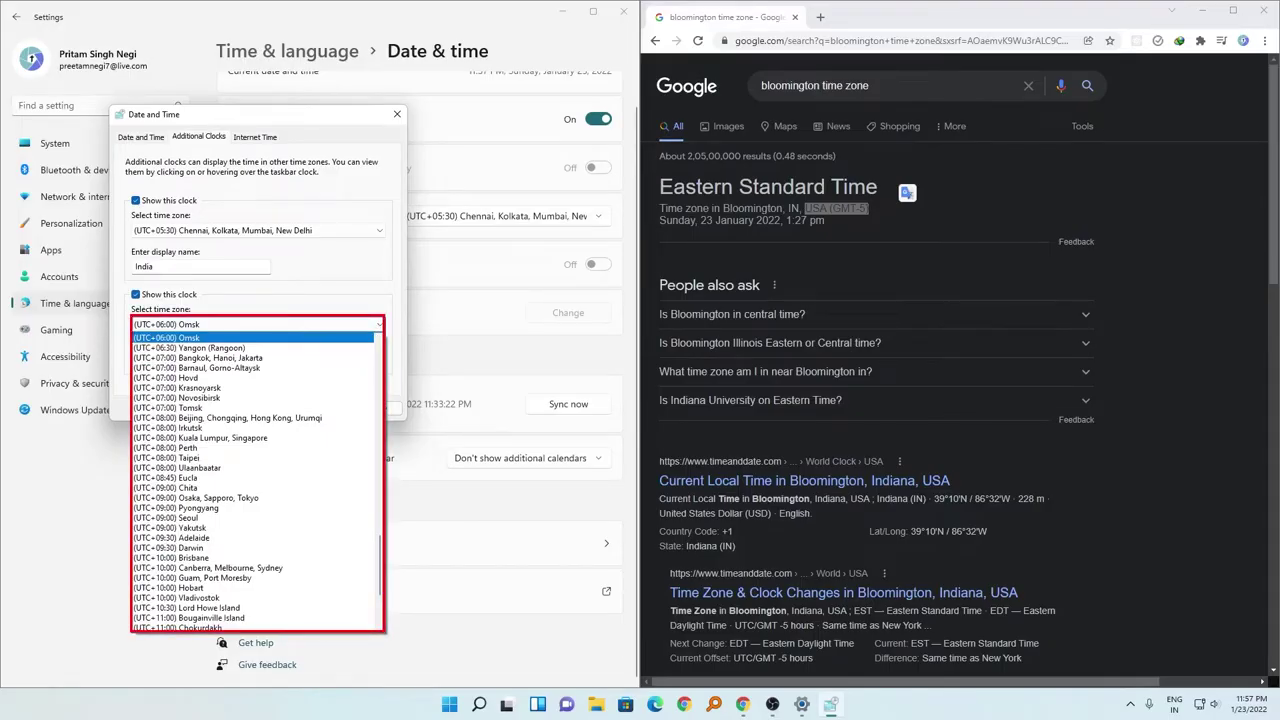
scroll(314, 447, up, 3)
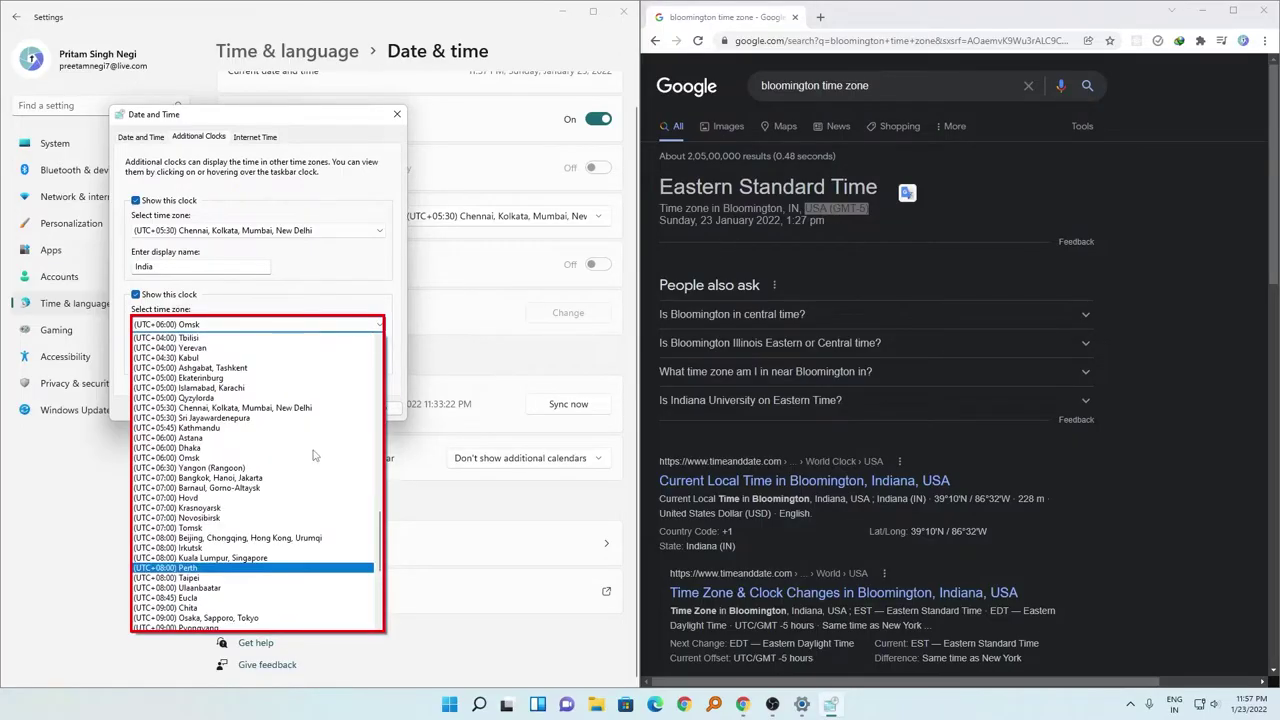
scroll(314, 447, up, 13)
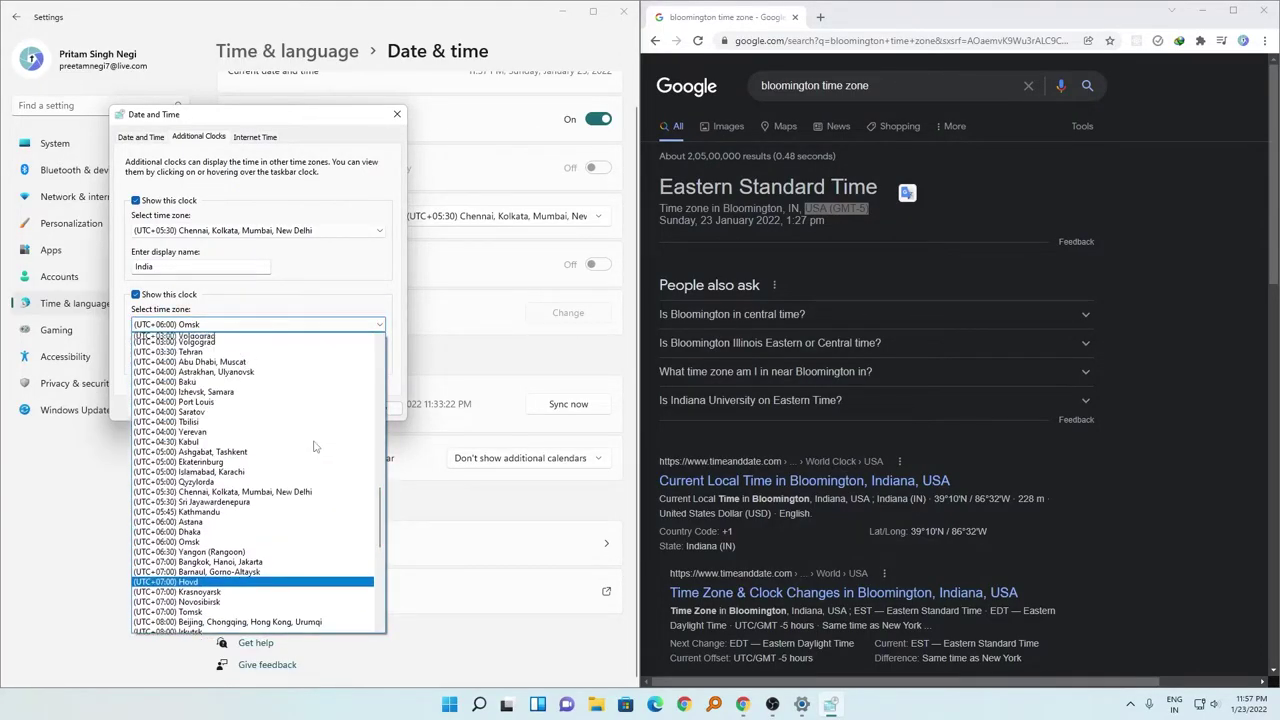
scroll(314, 447, down, 15)
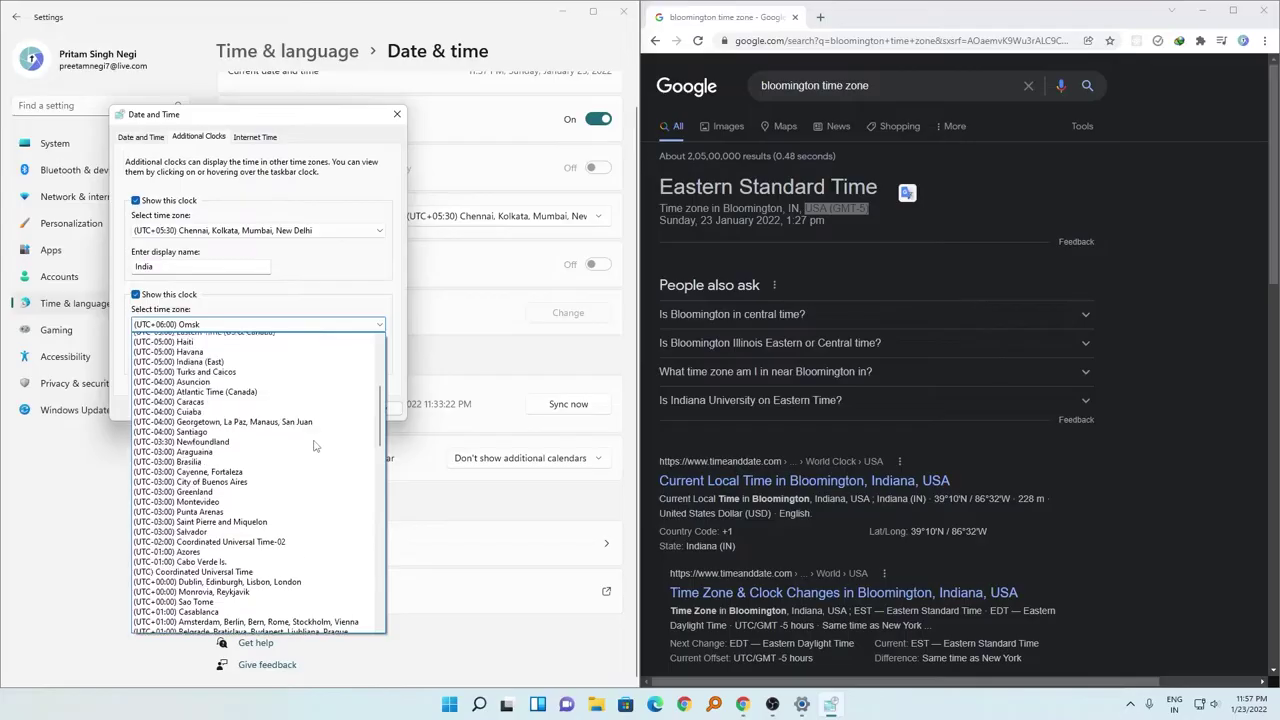
scroll(280, 407, up, 20)
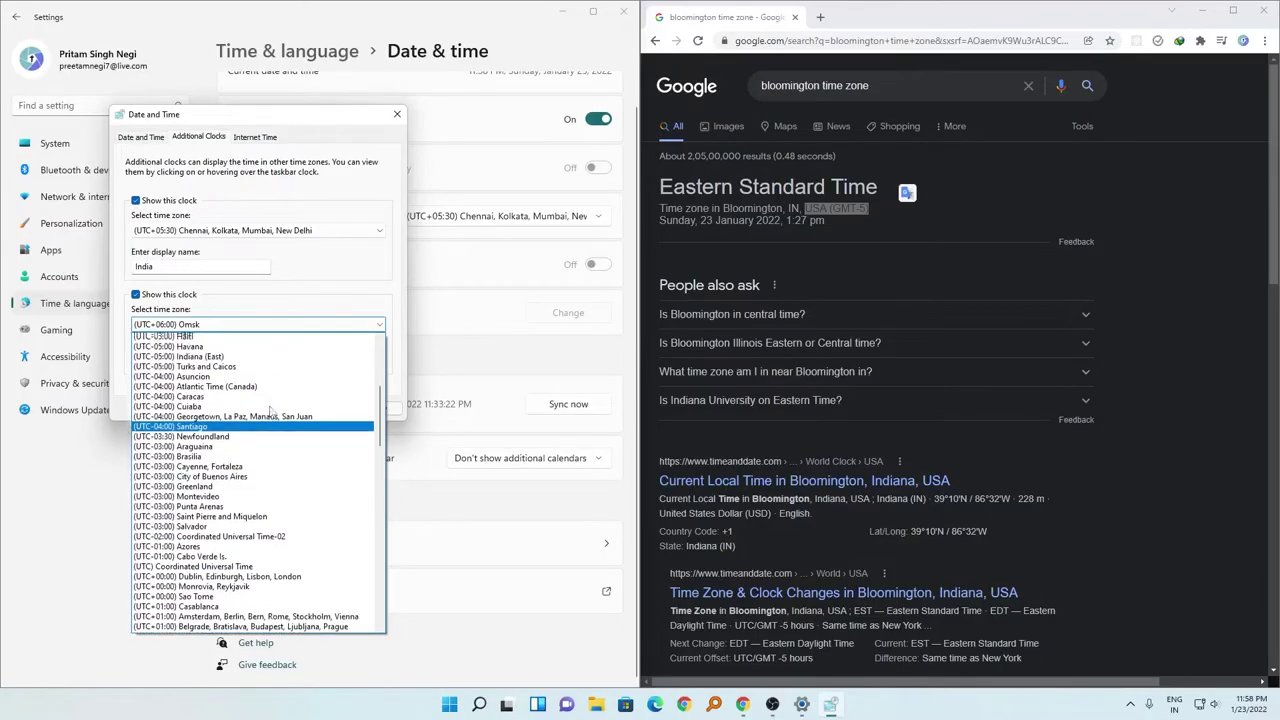
scroll(270, 405, down, 2)
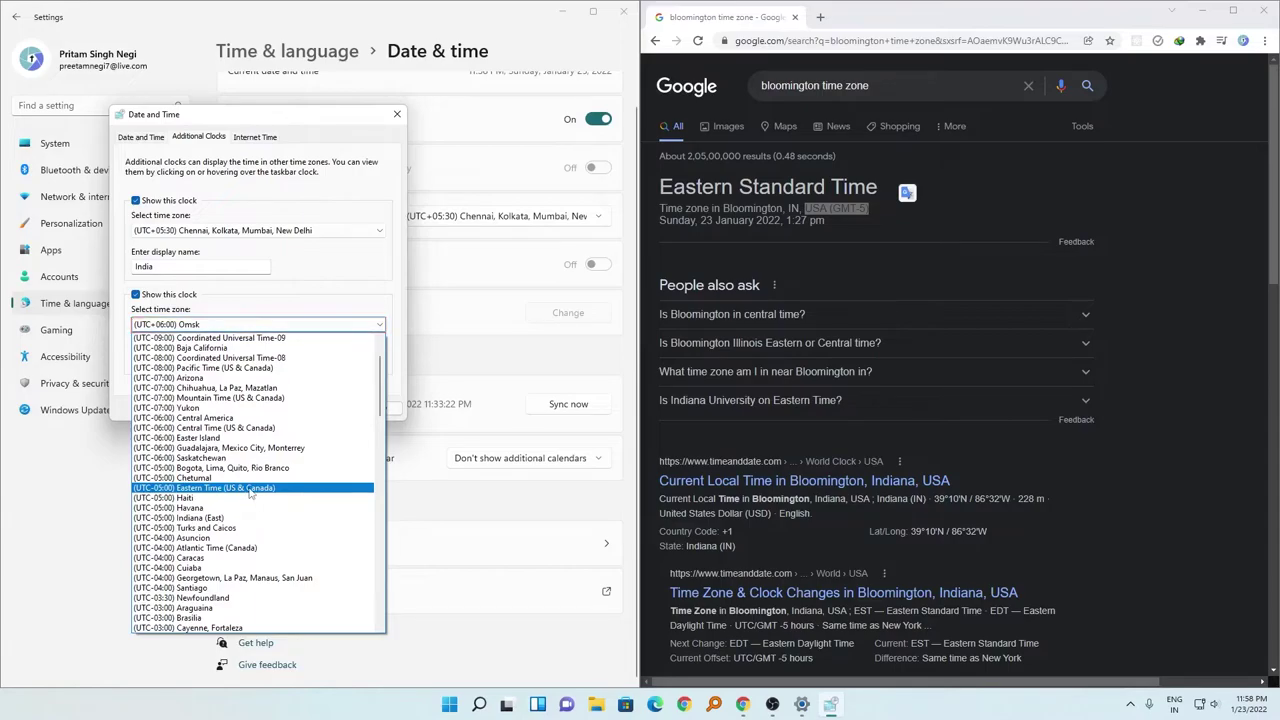
click(249, 488)
- Set the second clock's display name to Bloomington, reusing the city name from the search query, and save the additional clocks
click(227, 361)
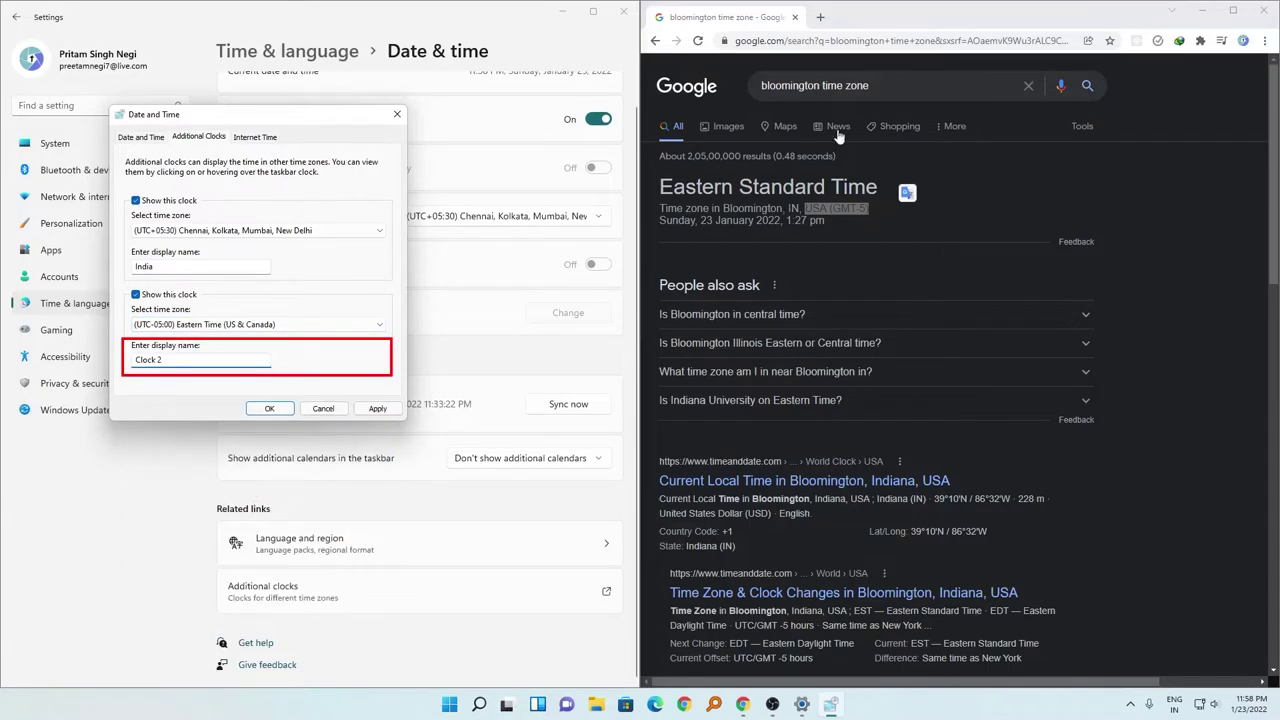
drag(842, 86, 749, 84)
right_click(782, 86)
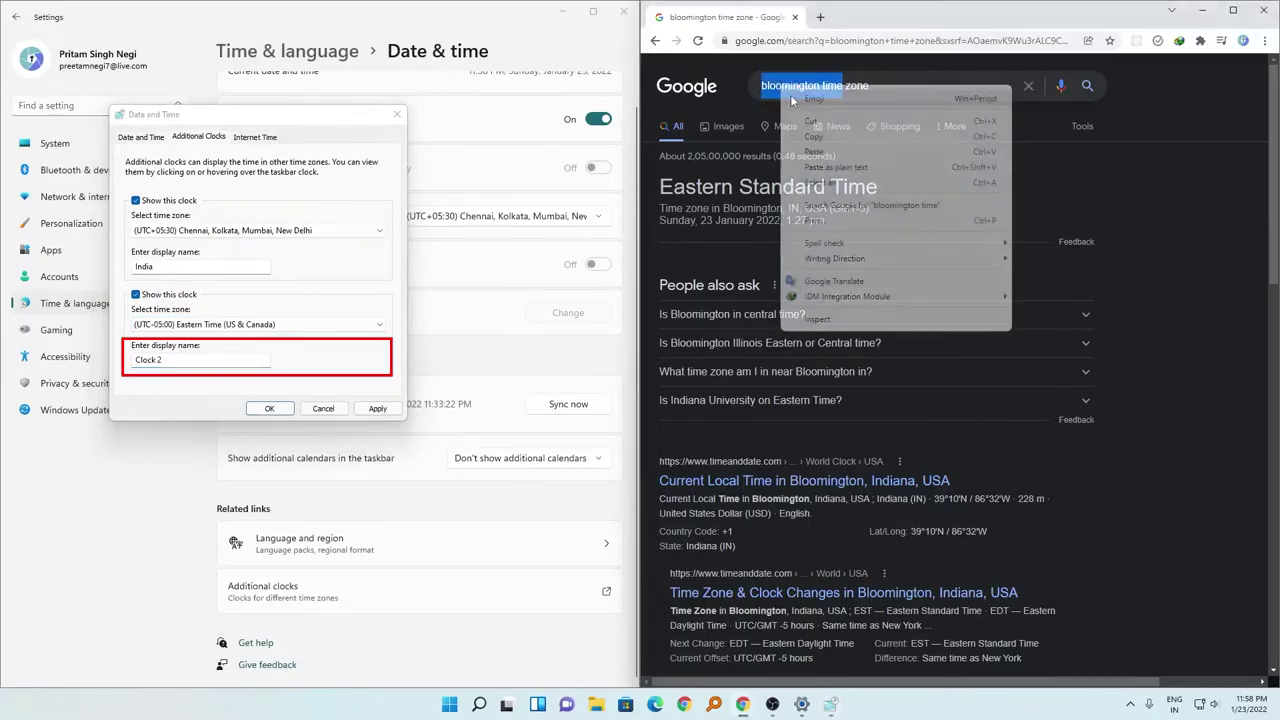
click(813, 137)
click(185, 359)
key(ctrl+a)
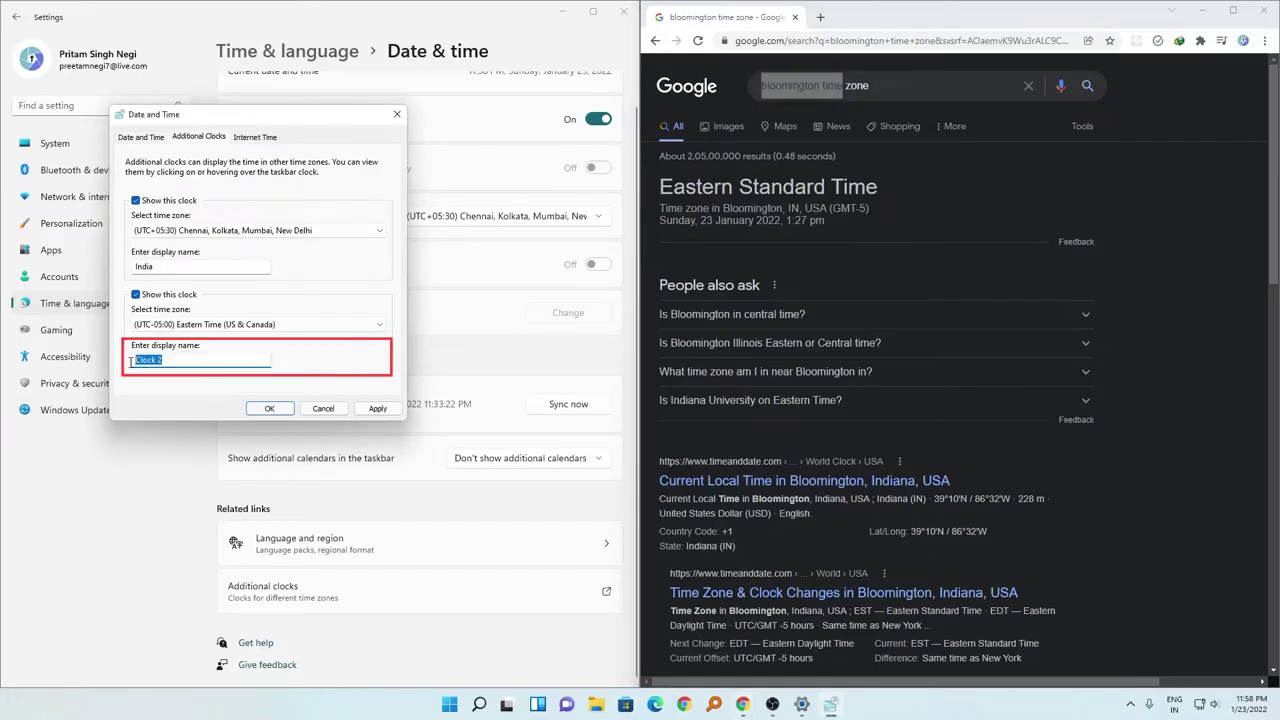
key(ctrl+v)
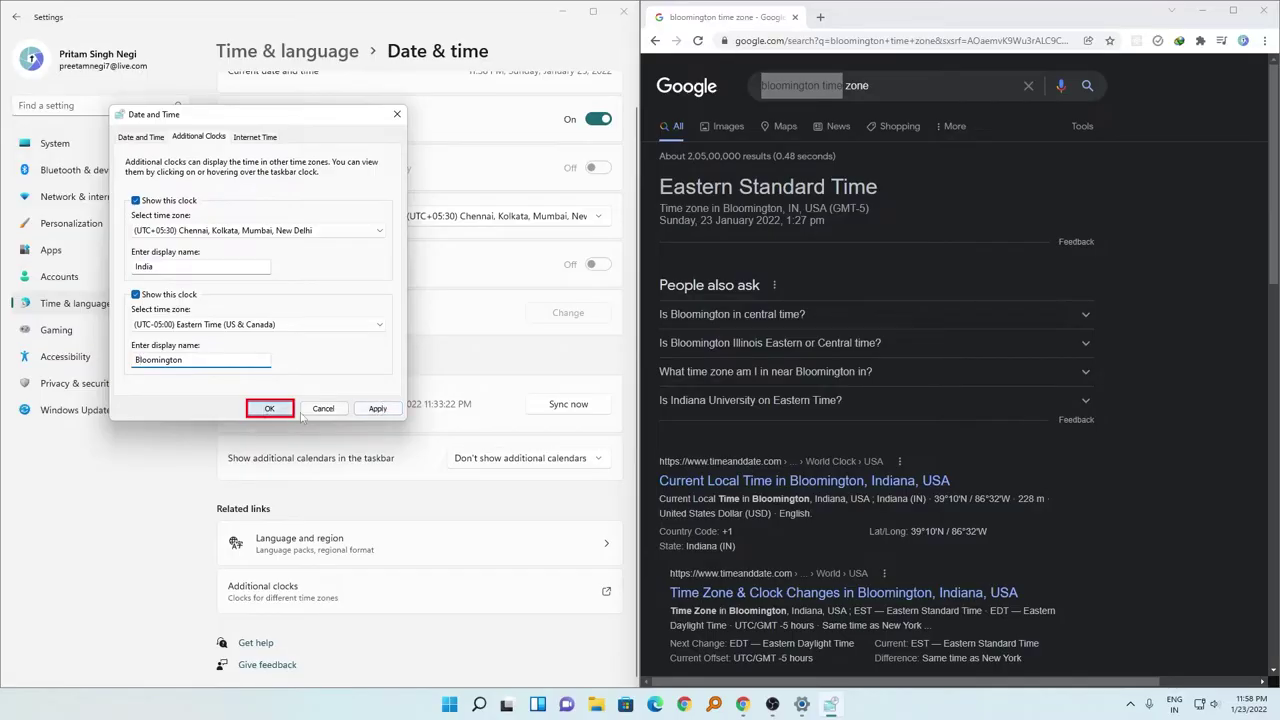
click(270, 409)
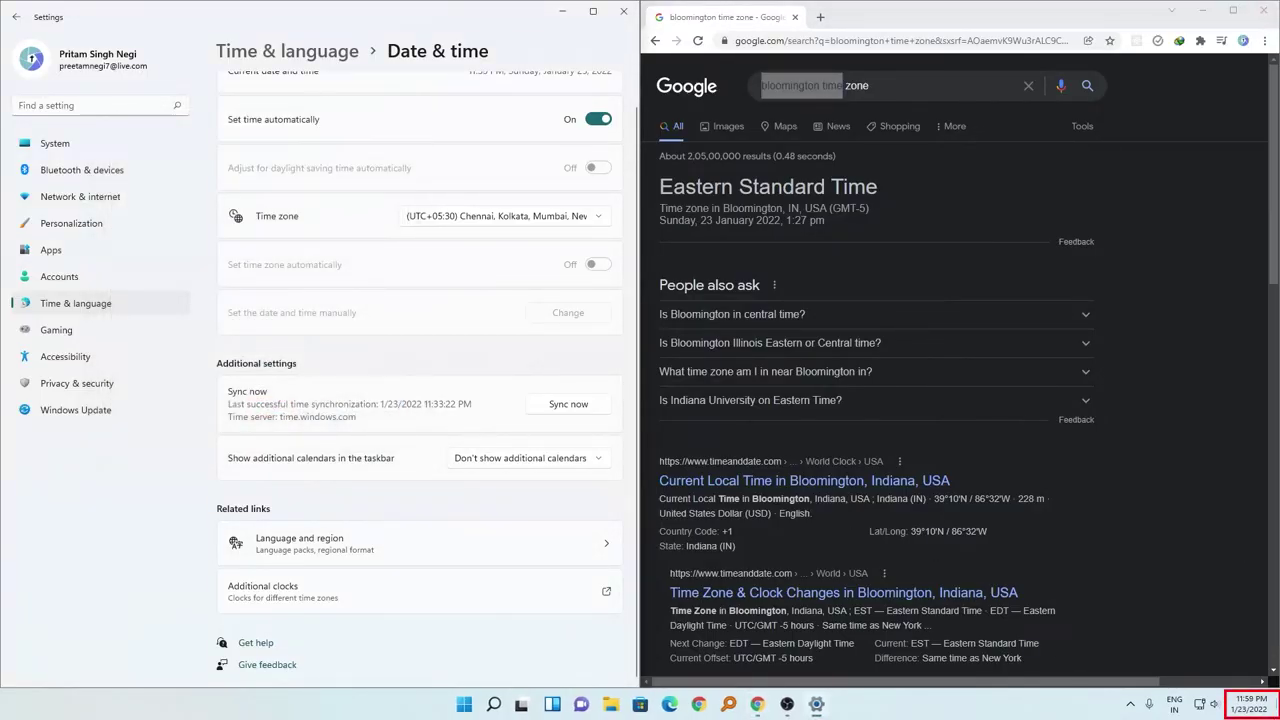
- Compare the India and Bloomington clocks in the taskbar calendar with the time zone answer in the Google results
click(1249, 704)
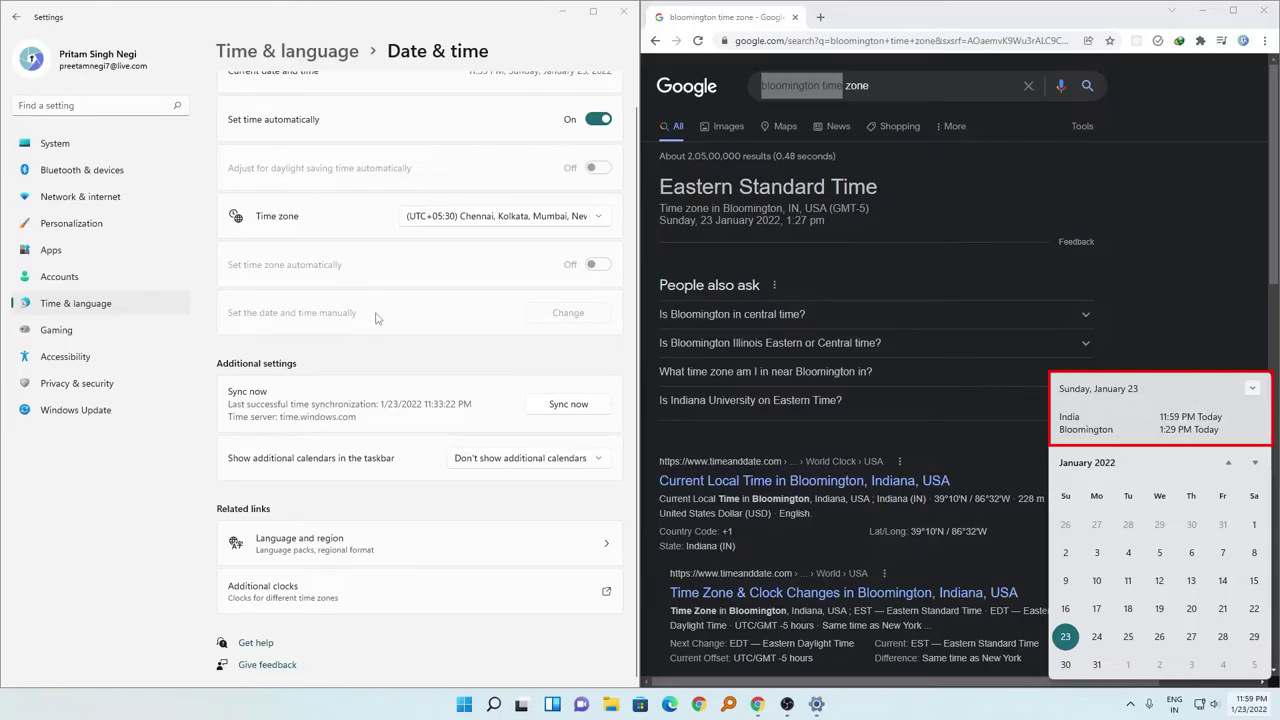
click(869, 212)
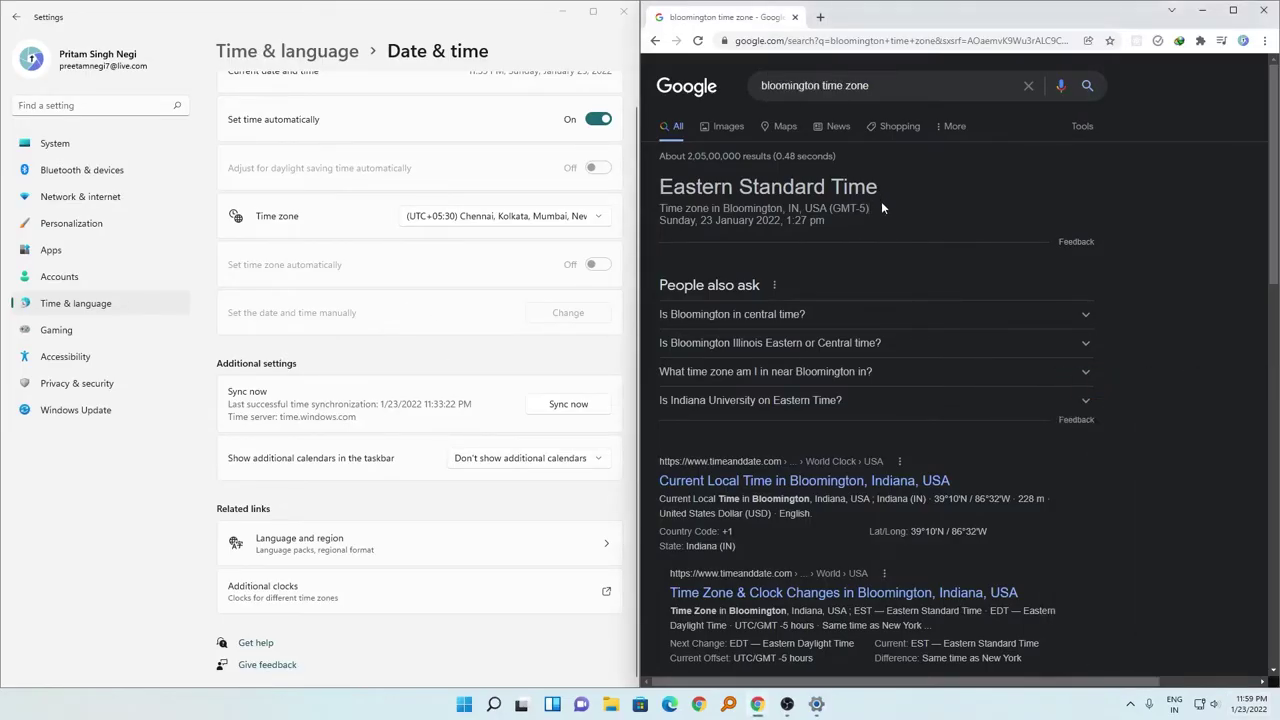
drag(866, 208, 850, 208)
click(920, 204)
key(super+alt+d)
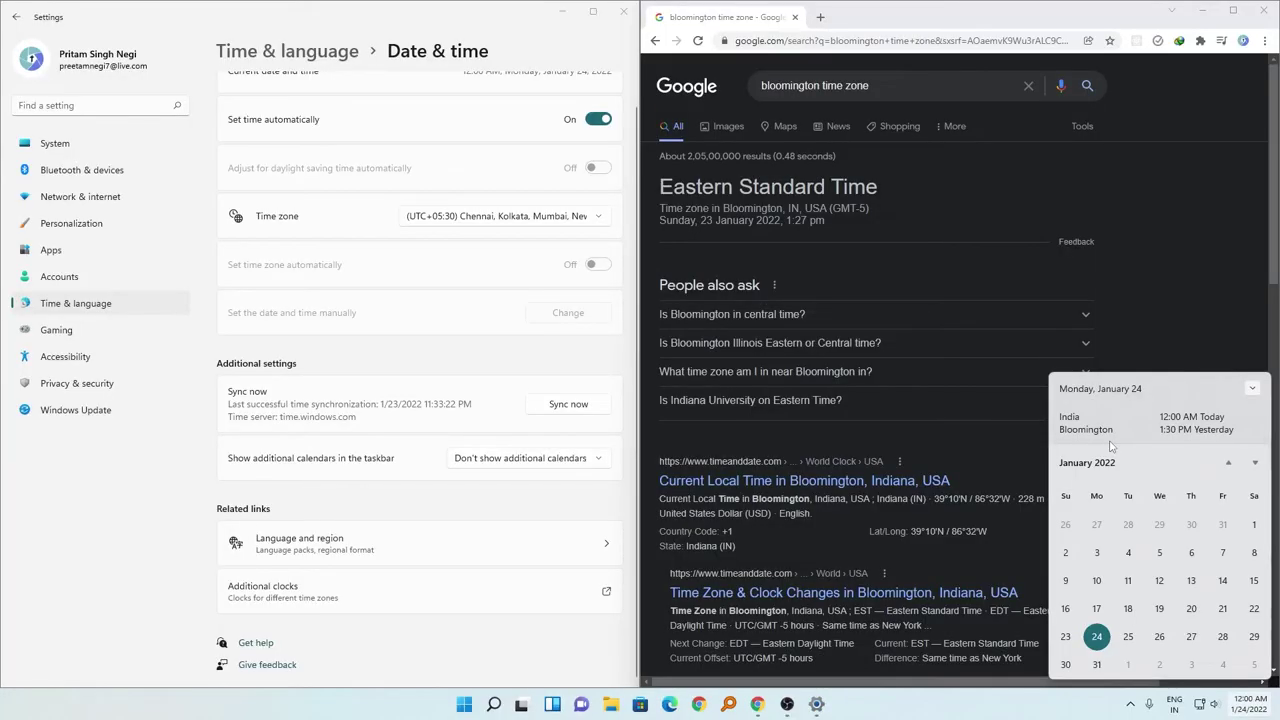